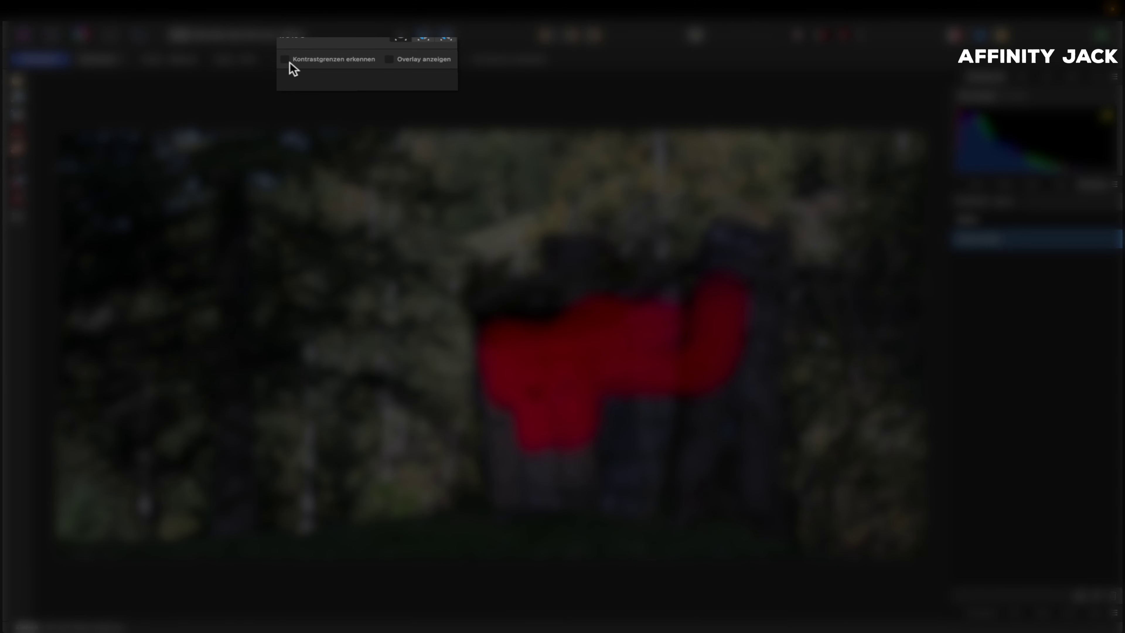
Enable contrast-edge detection for the overlay brush and reduce its size to 257.9 px at the hut door.
left_click(288, 60)
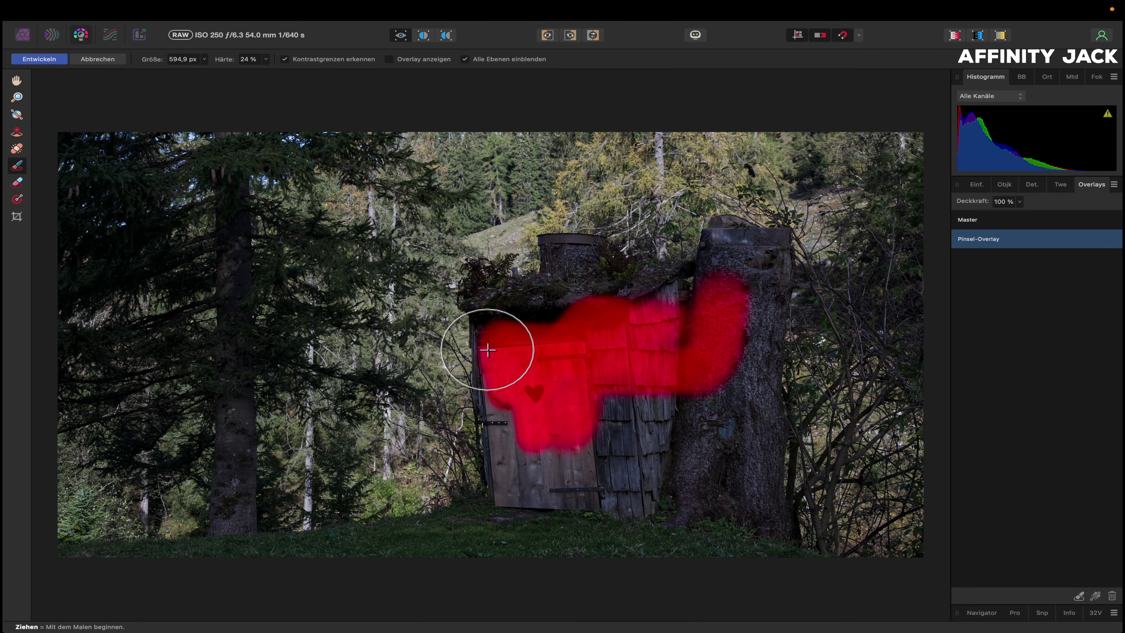
scroll(487, 350, "up", 5)
key("bracketleft")
key("bracketleft")
key("bracketleft")
key("bracketleft")
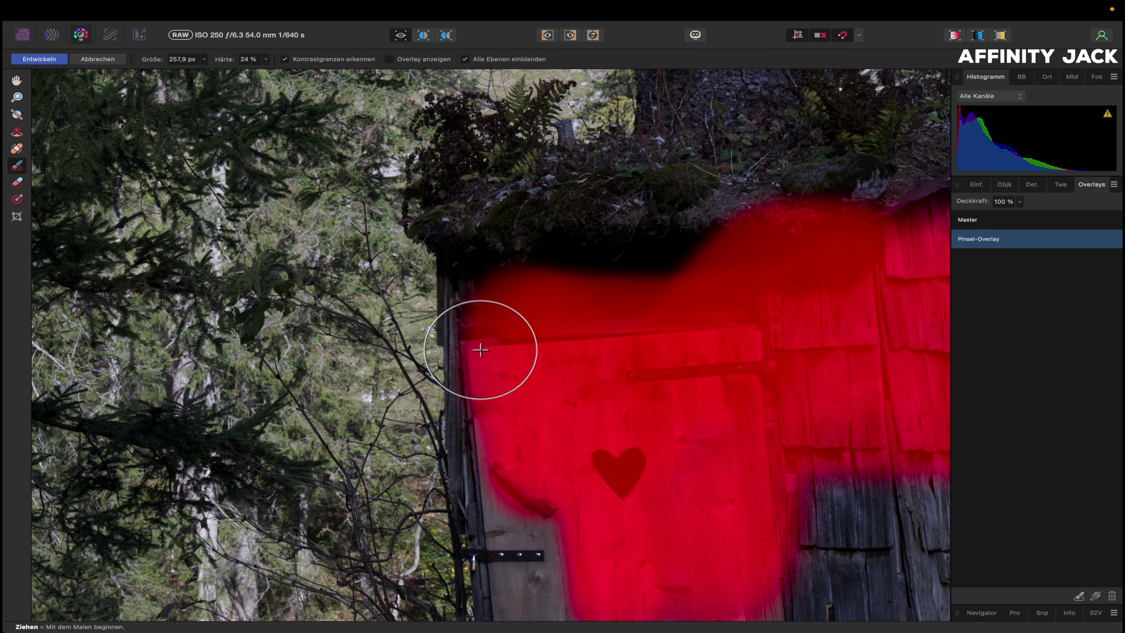
Paint the overlay down the hut's left edge and over the adjoining side of the wooden door.
left_click_drag(456, 325, 469, 470)
scroll(469, 460, "down", 5)
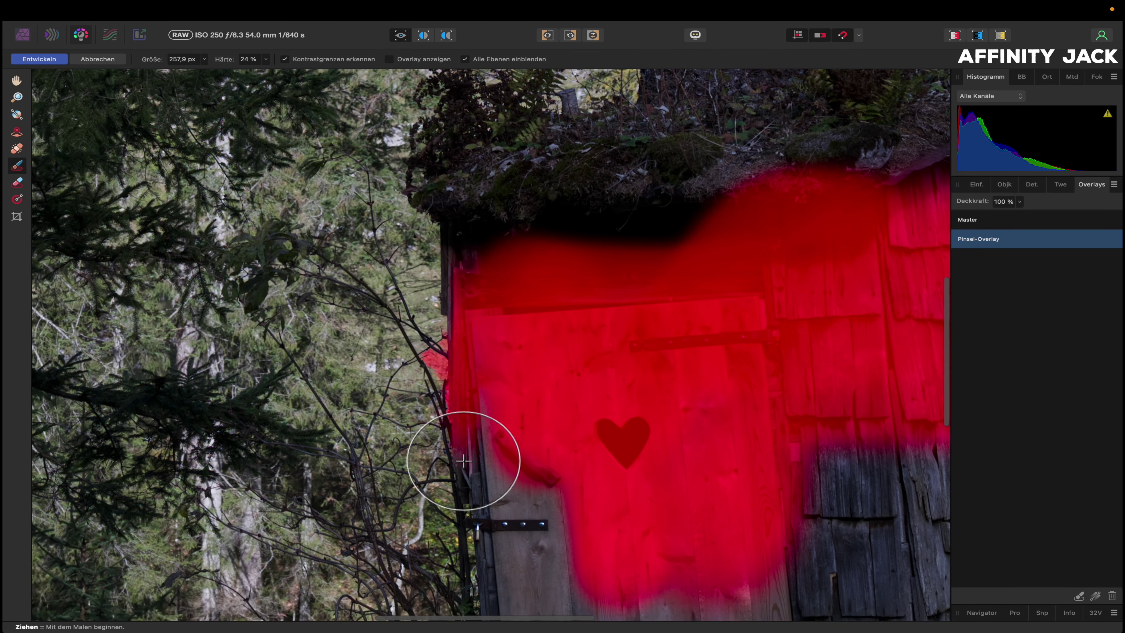
left_click_drag(501, 356, 525, 498)
scroll(527, 443, "down", 4)
mouse_move(545, 339)
left_mouse_down()
mouse_move(551, 387)
mouse_move(510, 460)
mouse_move(513, 417)
left_mouse_up()
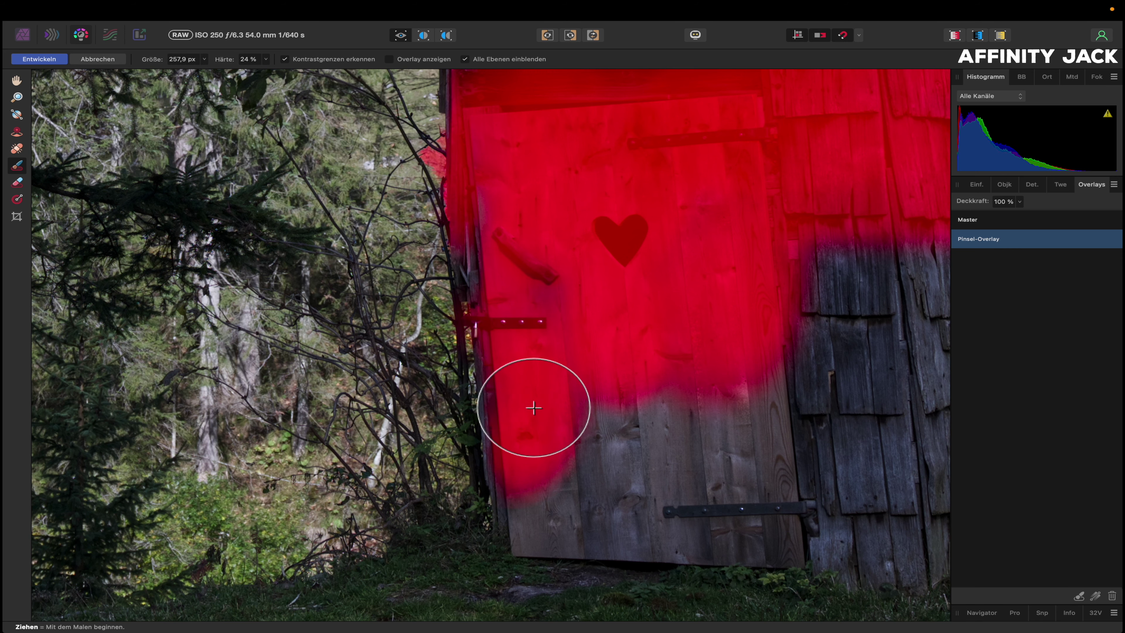
Extend the overlay across the shingle wall and lower door with a larger brush of about 611 px.
scroll(763, 254, "right", 12)
mouse_move(507, 291)
left_mouse_down()
mouse_move(616, 331)
mouse_move(755, 328)
left_mouse_up()
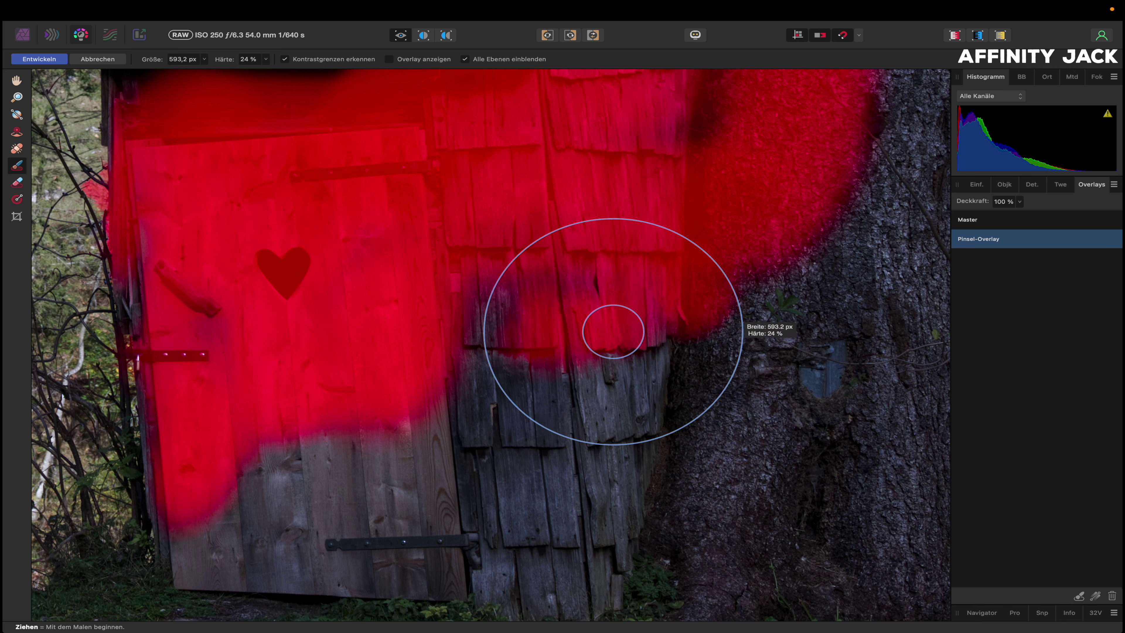
mouse_move(583, 299)
left_mouse_down()
mouse_move(580, 284)
mouse_move(399, 382)
left_mouse_up()
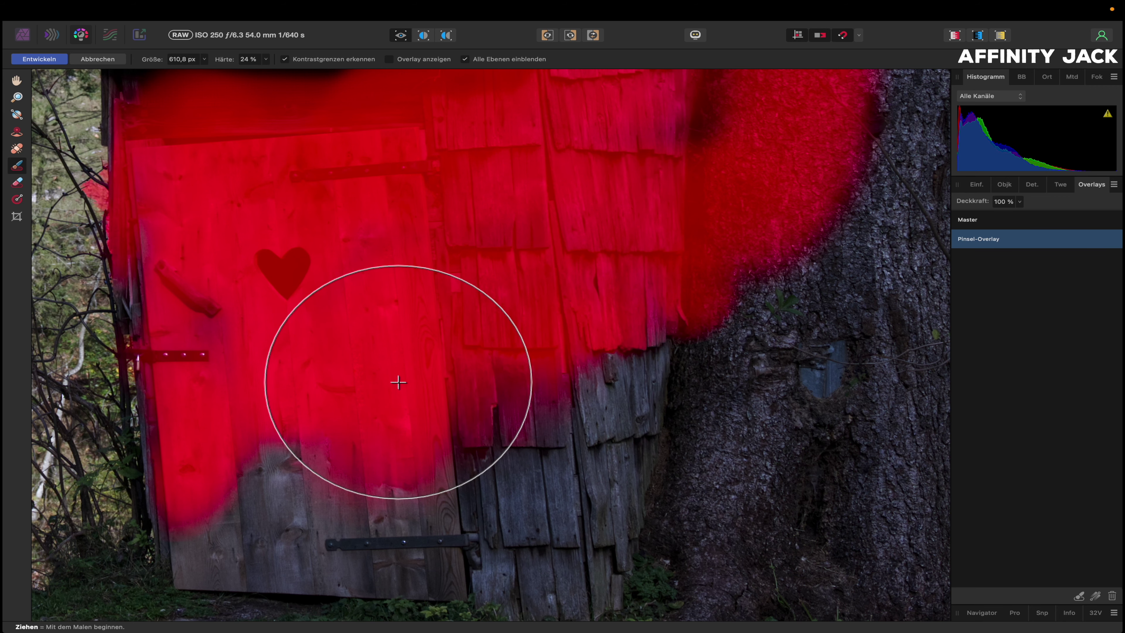
Paint the overlay over the rest of the hut, its roof, the tree trunk and the grass in front.
key("super+0")
mouse_move(389, 376)
left_mouse_down()
mouse_move(615, 377)
mouse_move(720, 495)
mouse_move(594, 302)
left_mouse_up()
key("bracketleft")
mouse_move(567, 259)
left_mouse_down()
mouse_move(502, 354)
mouse_move(716, 236)
mouse_move(731, 299)
mouse_move(771, 312)
mouse_move(503, 477)
mouse_move(690, 480)
left_mouse_up()
mouse_move(505, 516)
left_mouse_down()
mouse_move(566, 501)
mouse_move(586, 430)
mouse_move(611, 423)
left_mouse_up()
mouse_move(657, 519)
left_mouse_down()
mouse_move(543, 513)
mouse_move(487, 522)
mouse_move(452, 547)
left_mouse_up()
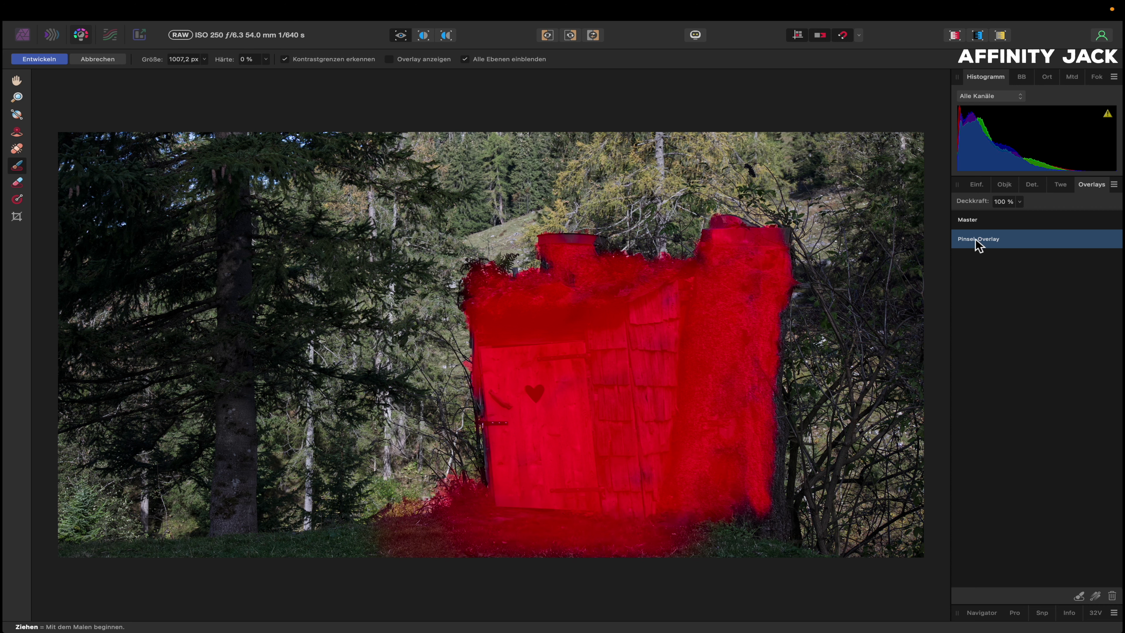
Raise the hut overlay's exposure to 1.172 and activate the overlay erase tool.
left_click(978, 185)
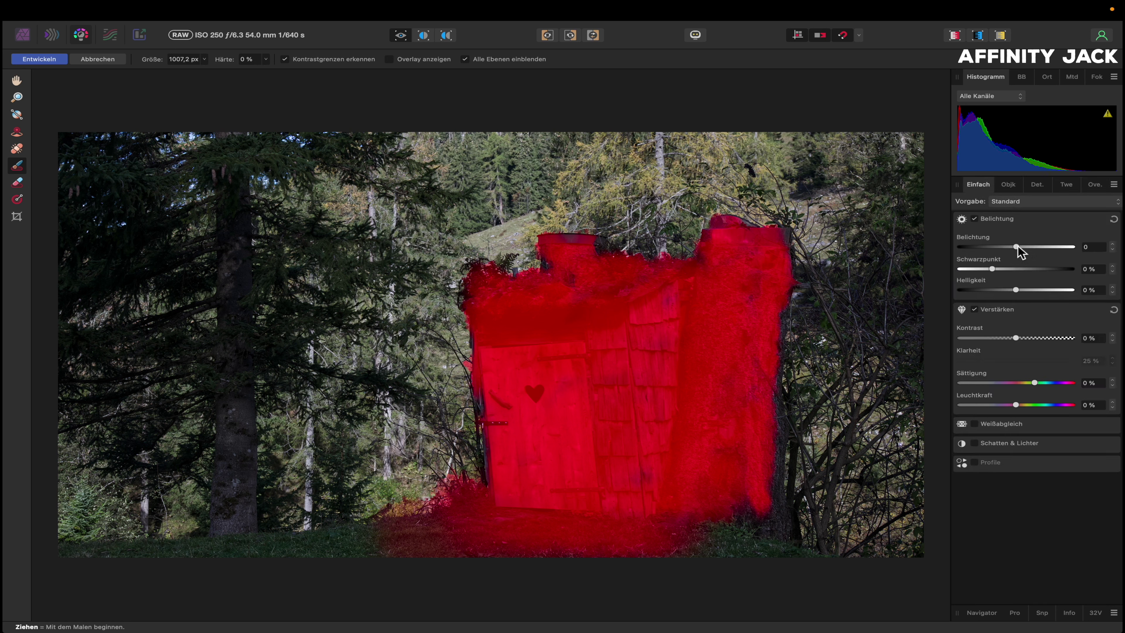
left_click_drag(1018, 251, 1030, 252)
mouse_move(239, 335)
left_mouse_down()
mouse_move(233, 301)
mouse_move(234, 311)
left_mouse_up()
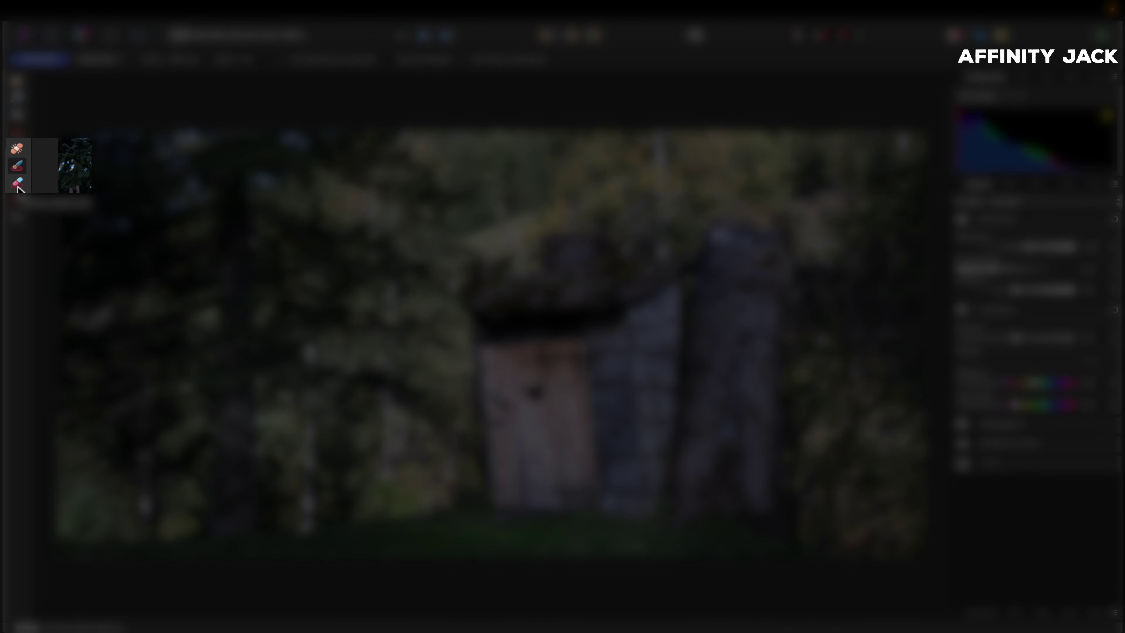
left_click(17, 183)
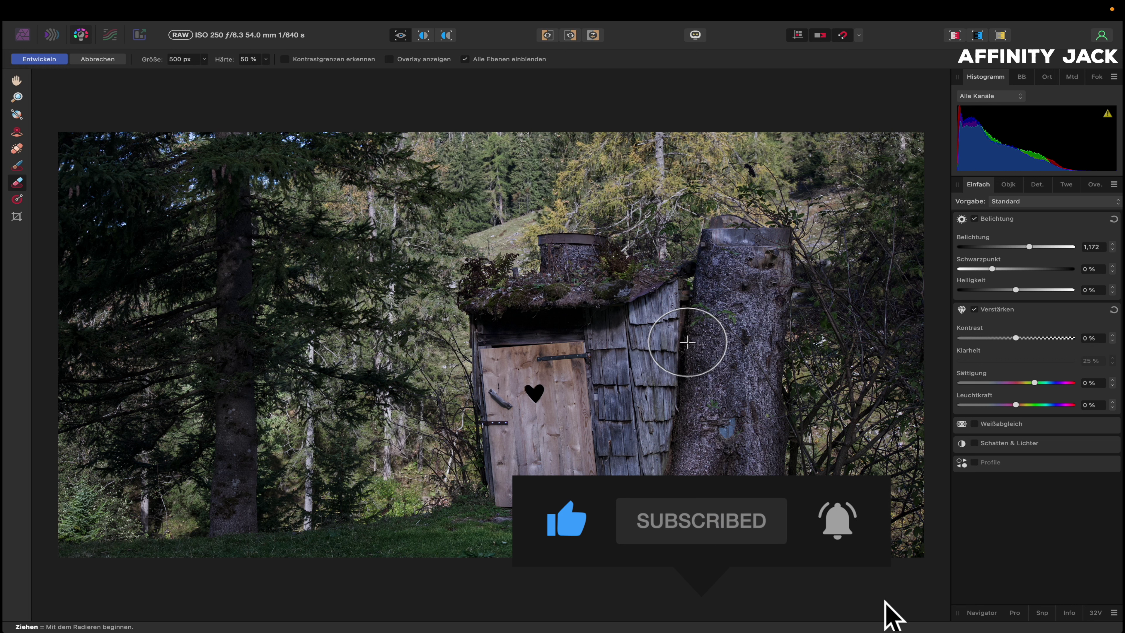
Set the hut overlay's contrast to 10 %, exposure to 1.239 and white-balance temperature to 15 %.
left_click(1095, 185)
left_click(979, 186)
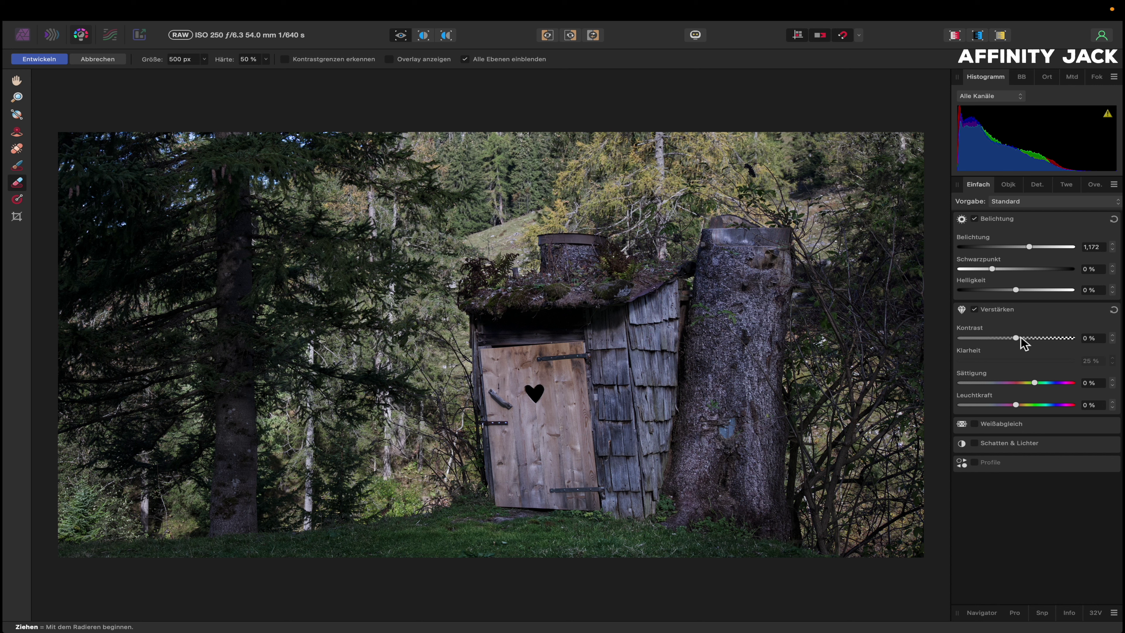
left_click_drag(1017, 339, 1030, 339)
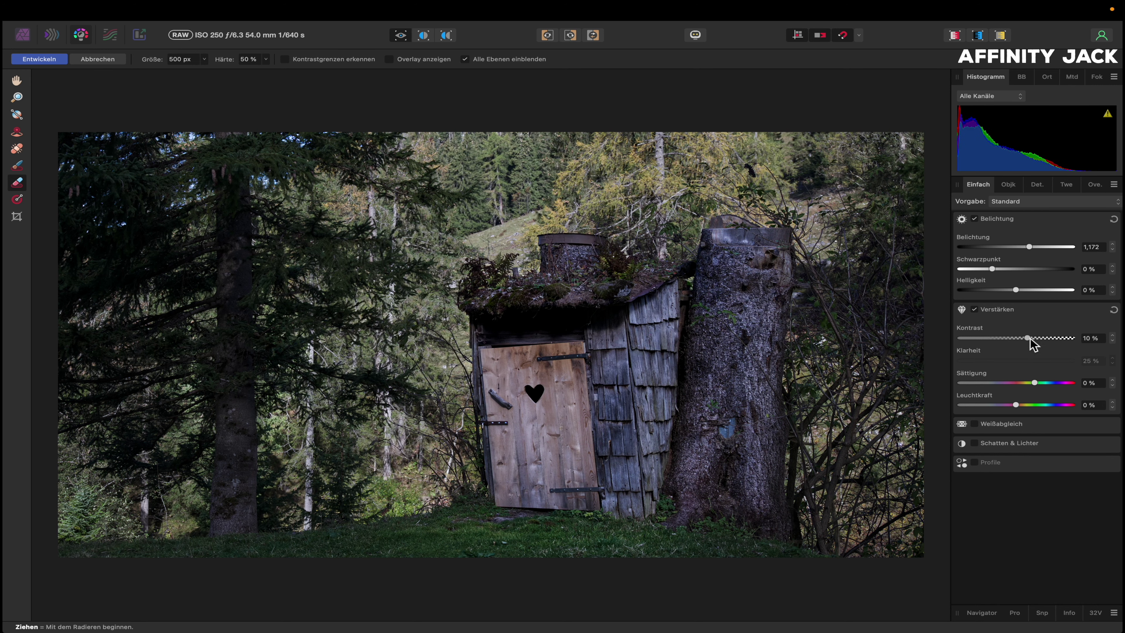
left_click_drag(1032, 247, 1033, 247)
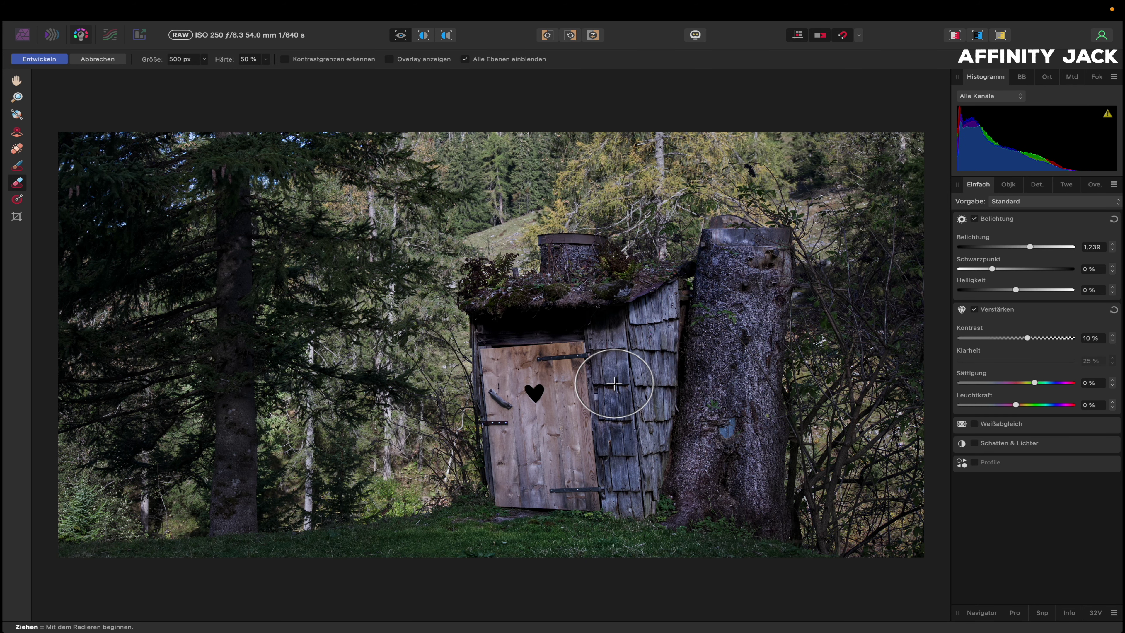
left_click(974, 424)
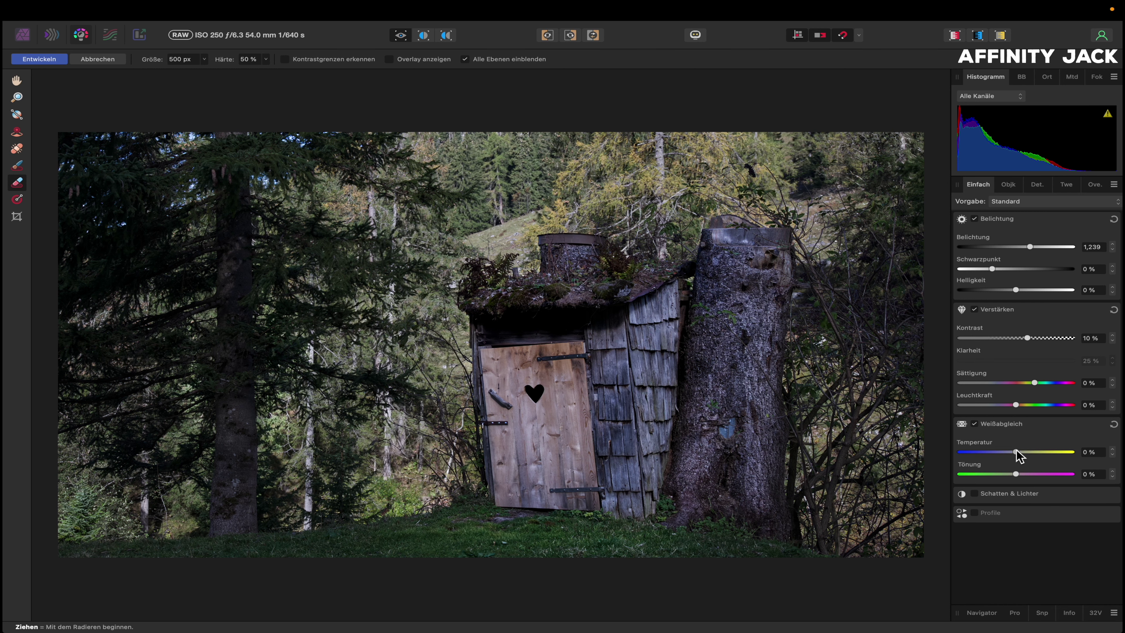
mouse_move(1017, 452)
left_mouse_down()
mouse_move(1063, 452)
mouse_move(1025, 452)
left_mouse_up()
Check the photo for clipped tones and compare before and after in the split and mirrored views.
left_click(983, 39)
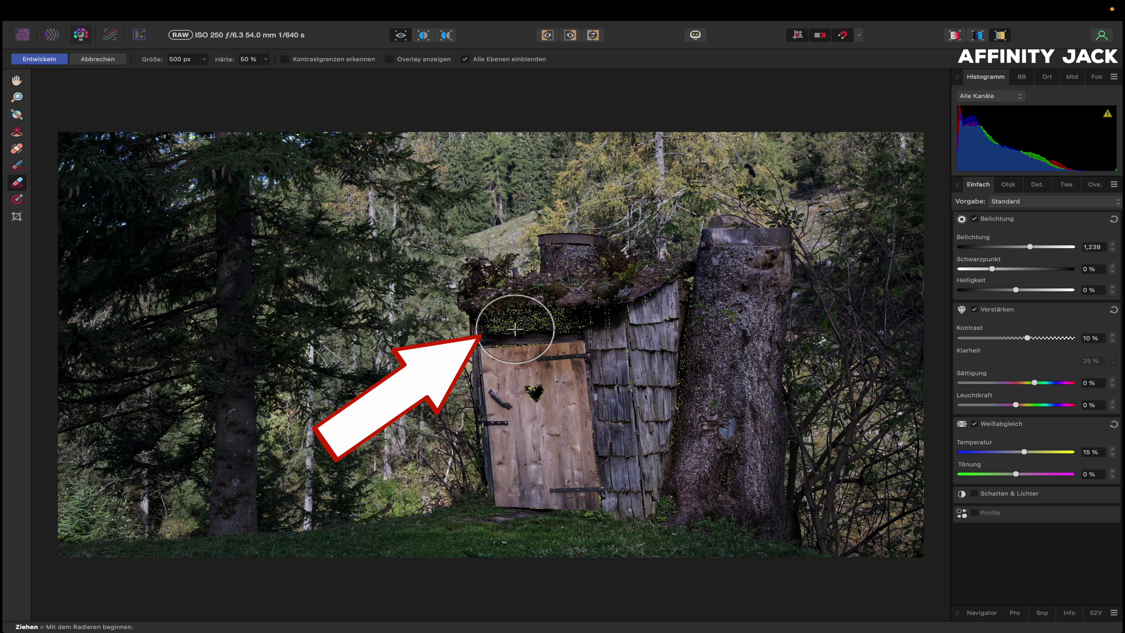
left_click(998, 37)
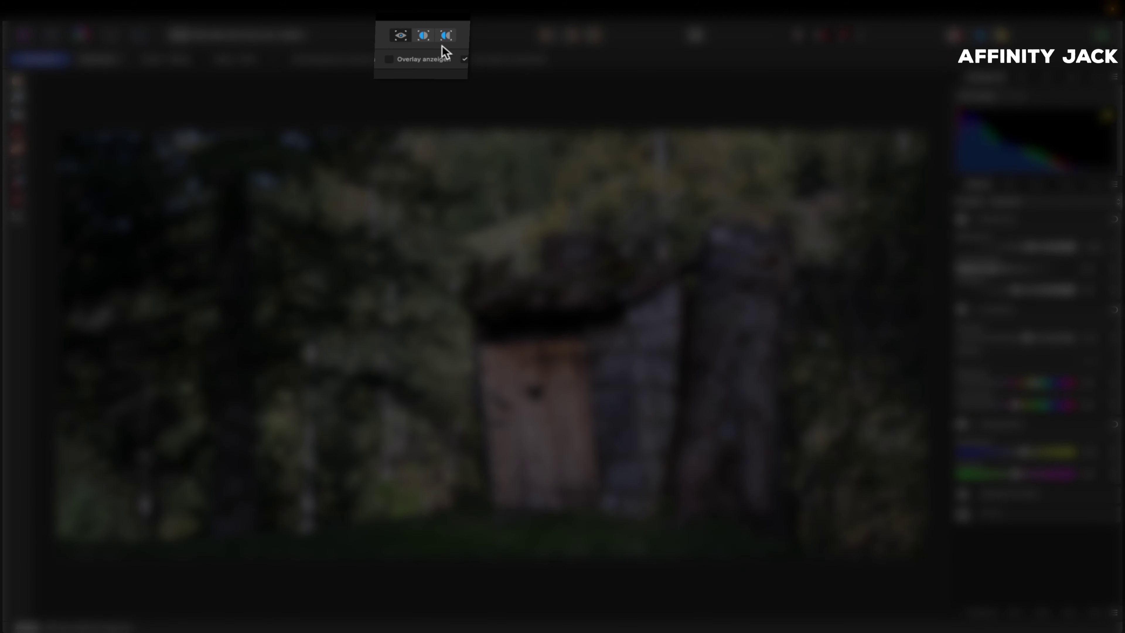
left_click(423, 35)
left_click_drag(490, 596, 442, 603)
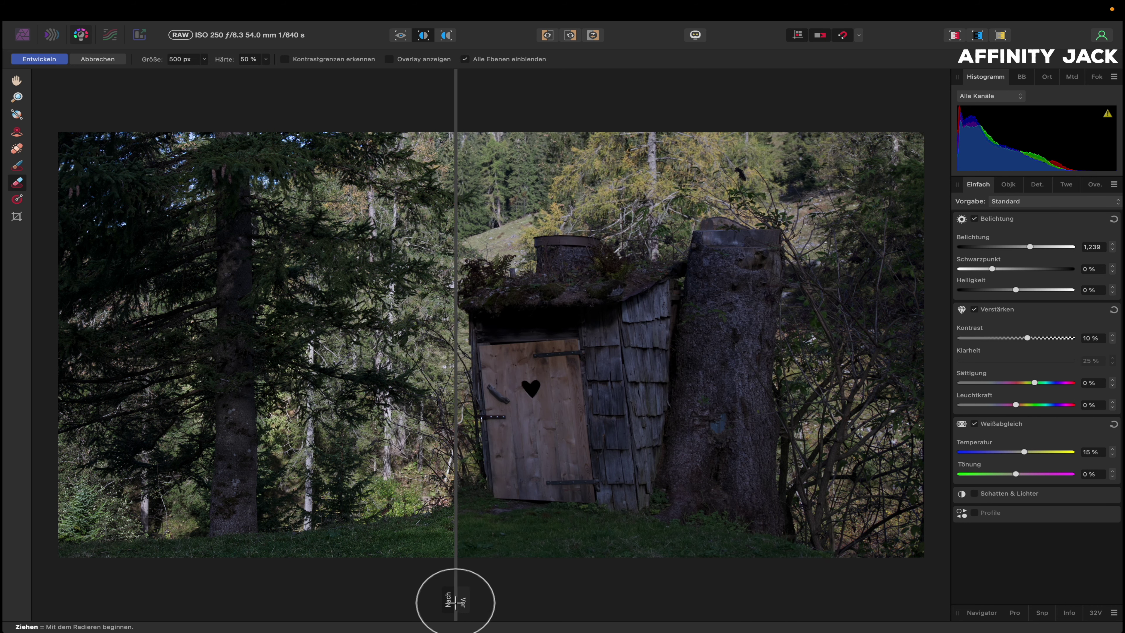
left_click(447, 36)
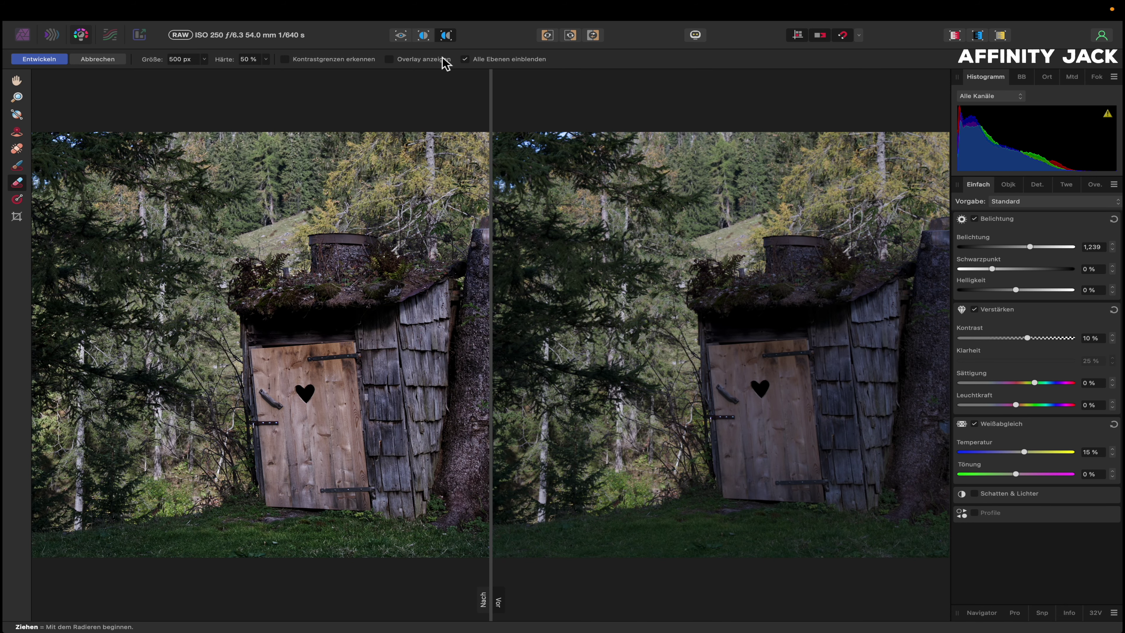
left_click(424, 36)
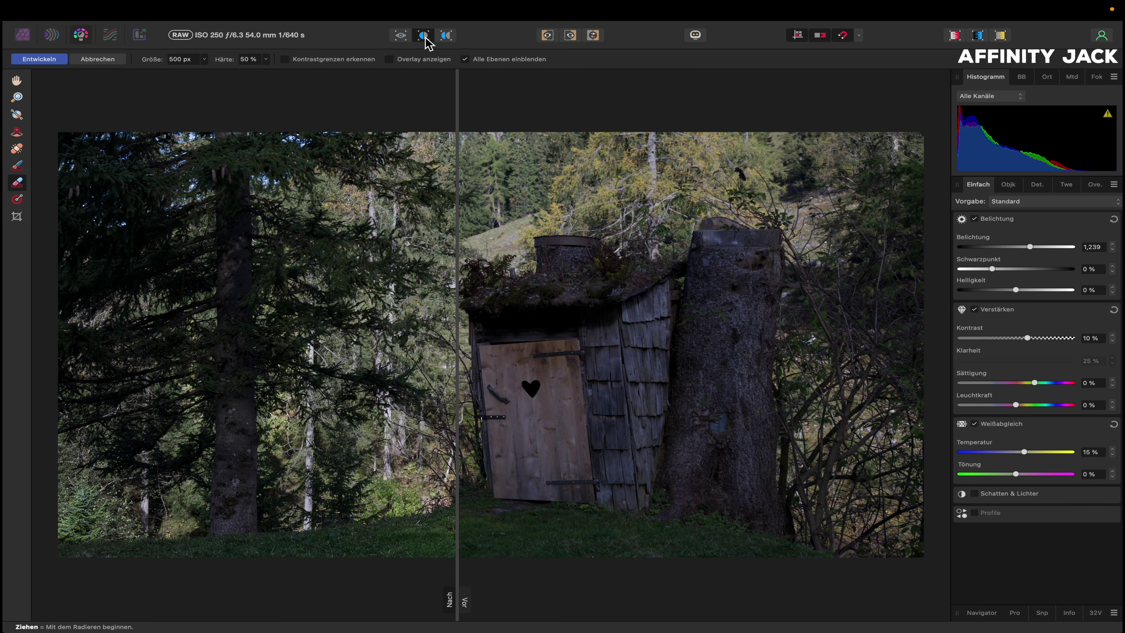
left_click(447, 38)
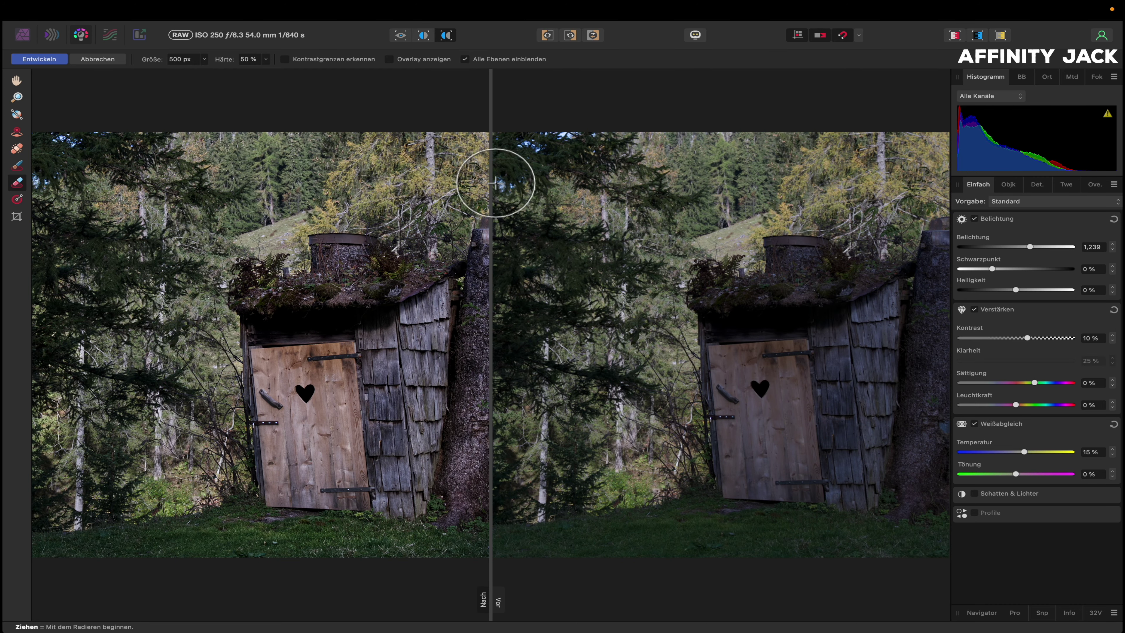
left_click(400, 36)
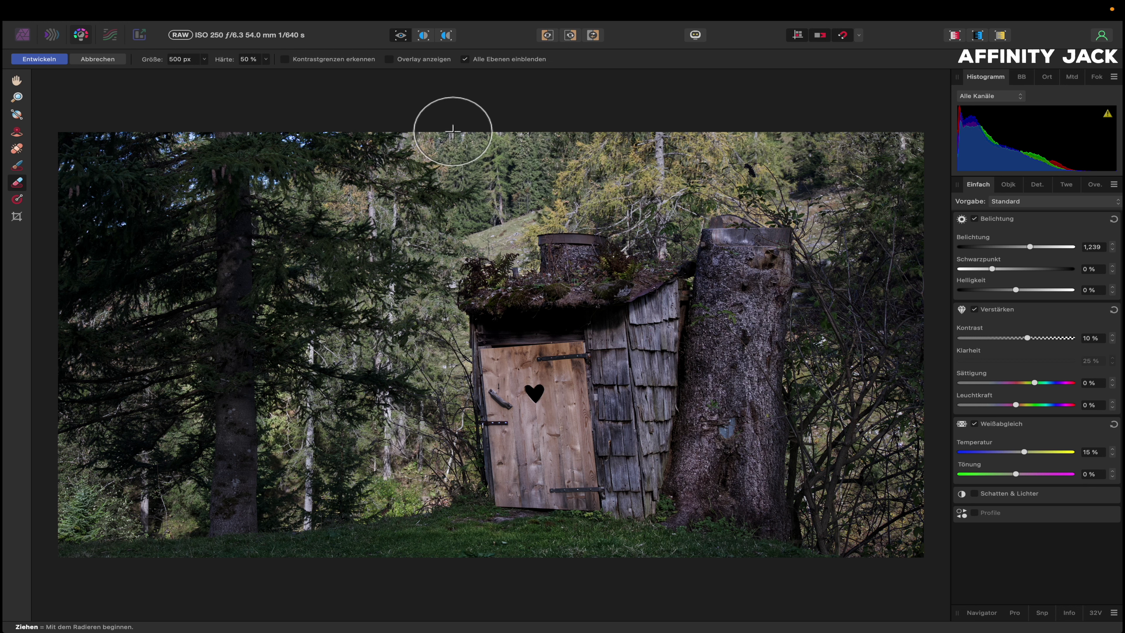
Add a second brush overlay over the forest along the photo's upper and side edges and lower its exposure to -1.033.
left_click(1100, 188)
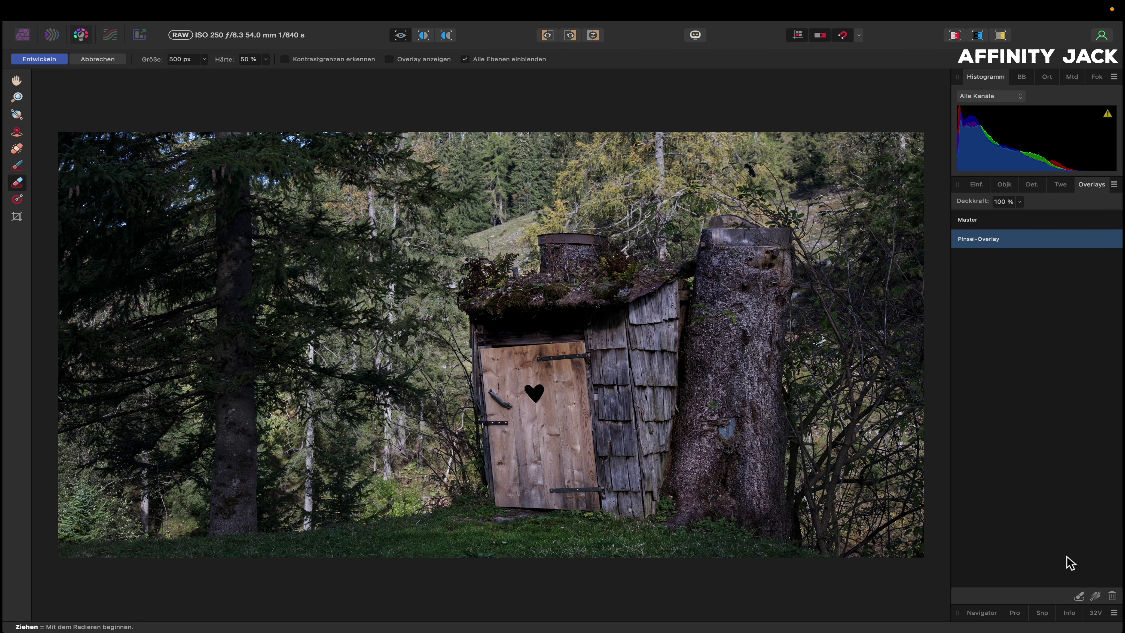
left_click(1079, 595)
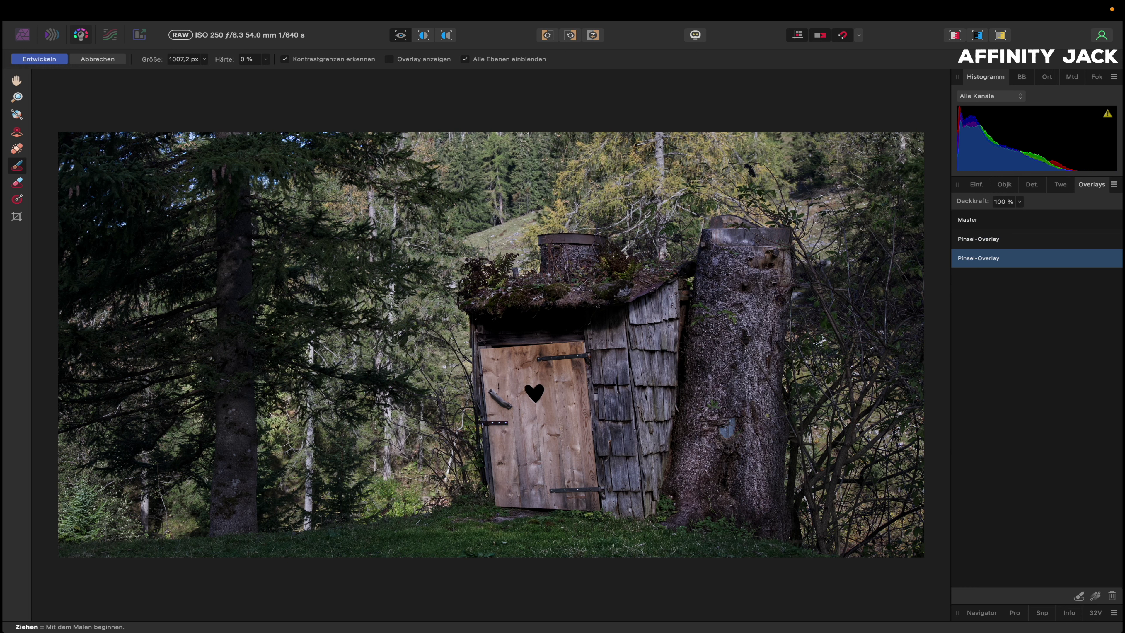
mouse_move(100, 144)
left_mouse_down()
mouse_move(618, 149)
mouse_move(95, 142)
mouse_move(94, 437)
mouse_move(71, 517)
mouse_move(122, 520)
mouse_move(86, 421)
mouse_move(144, 210)
mouse_move(146, 439)
mouse_move(123, 171)
mouse_move(141, 159)
mouse_move(514, 136)
mouse_move(920, 149)
mouse_move(902, 534)
mouse_move(888, 250)
mouse_move(852, 185)
mouse_move(620, 170)
mouse_move(206, 183)
left_mouse_up()
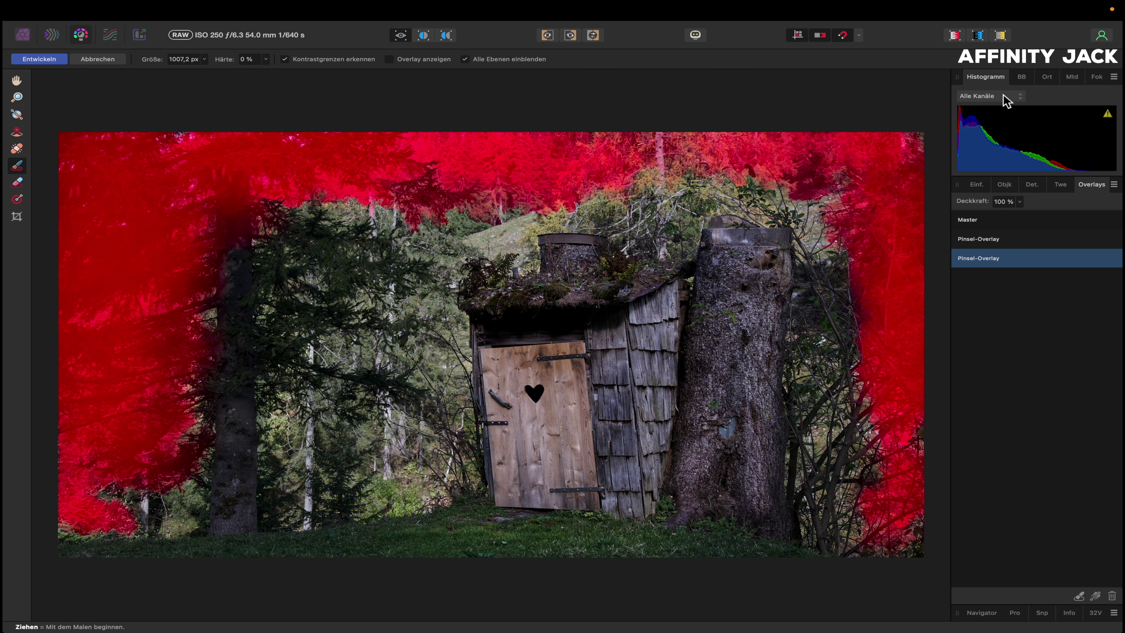
left_click(976, 184)
left_click_drag(1017, 248, 1007, 249)
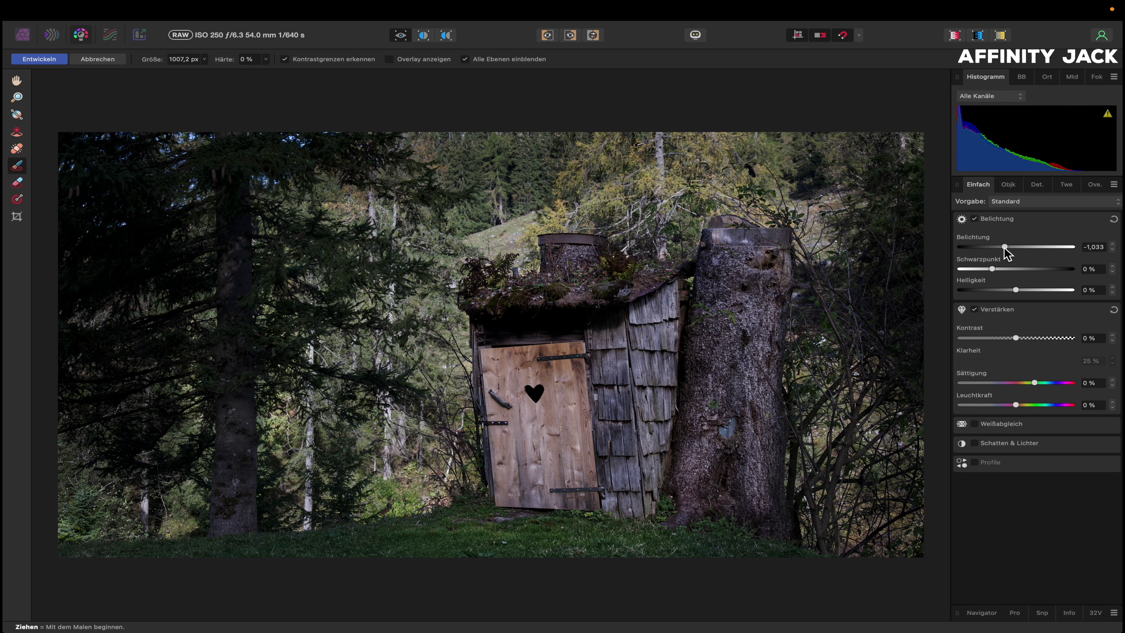
Add a third brush overlay and paint the upper shingles, door centre and grass before the door with a brush of about 460 px.
left_click(1095, 184)
left_click(1079, 596)
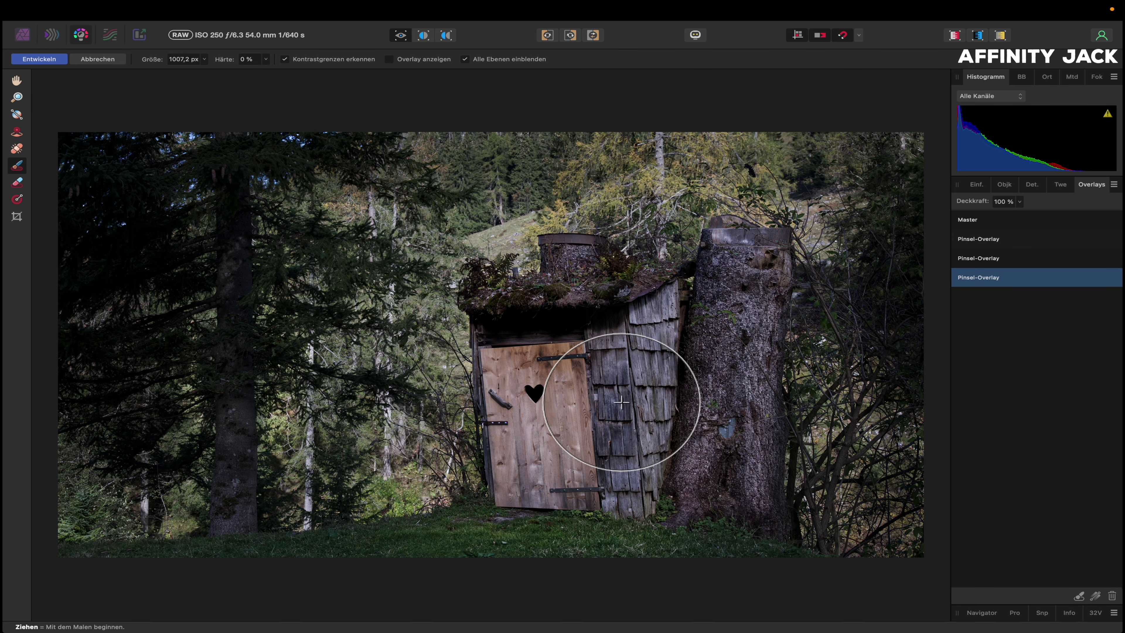
left_click_drag(650, 369, 649, 369)
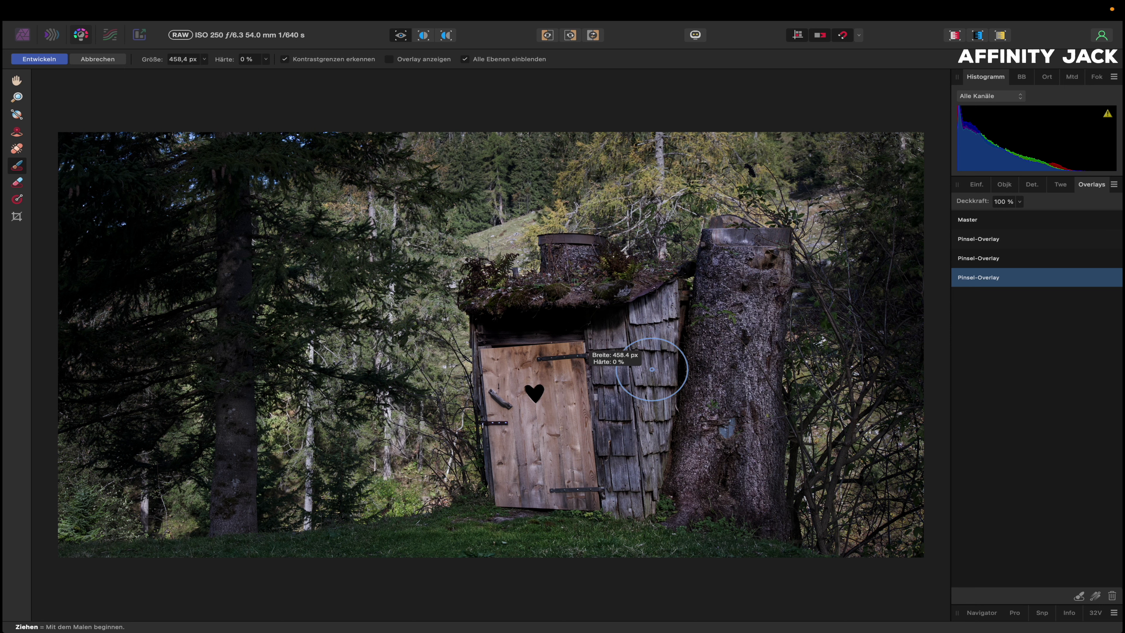
left_click_drag(657, 328, 637, 355)
left_click_drag(558, 377, 549, 439)
mouse_move(462, 515)
left_mouse_down()
mouse_move(564, 526)
mouse_move(455, 531)
left_mouse_up()
mouse_move(582, 530)
left_mouse_down()
mouse_move(618, 518)
mouse_move(603, 518)
left_mouse_up()
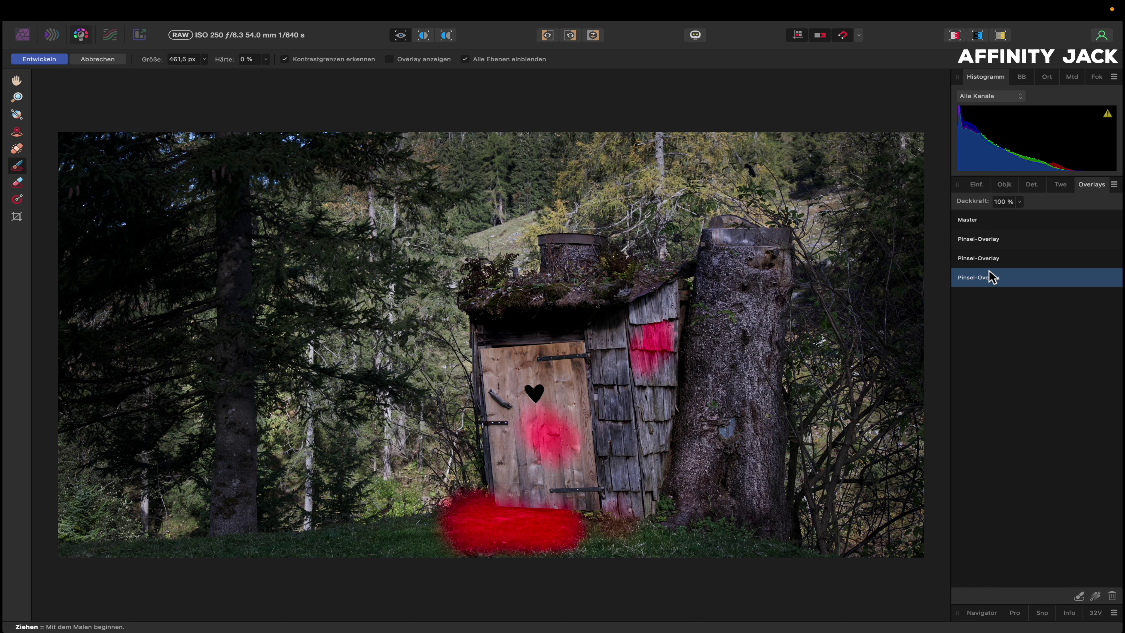
Raise the third overlay's exposure slightly and develop the RAW image.
left_click(977, 185)
left_click_drag(1014, 246, 1024, 247)
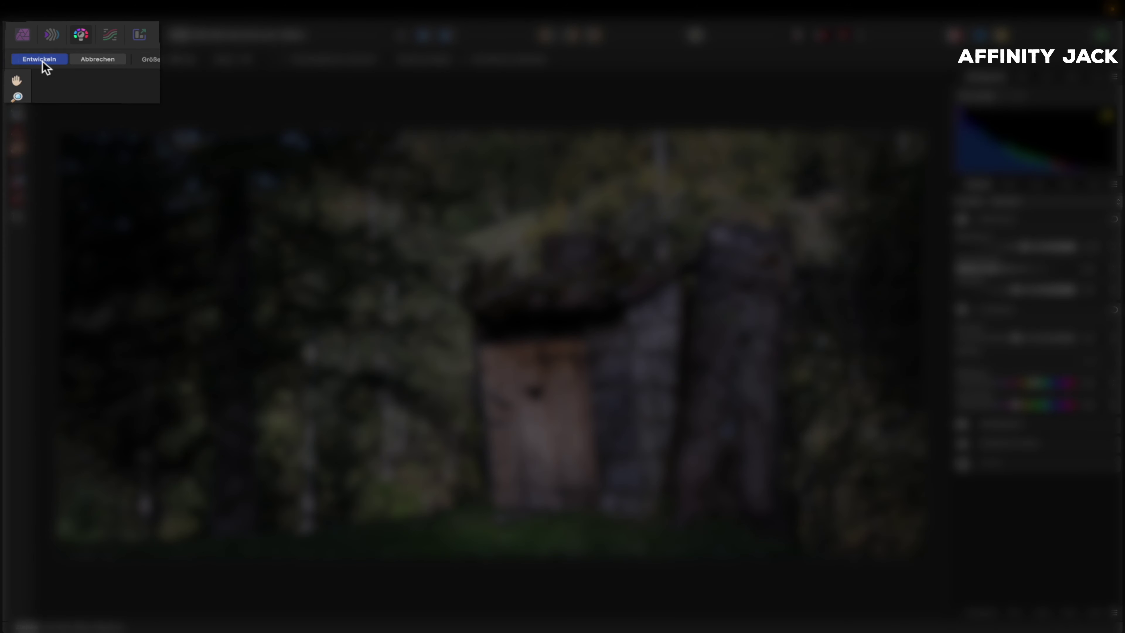
left_click(42, 61)
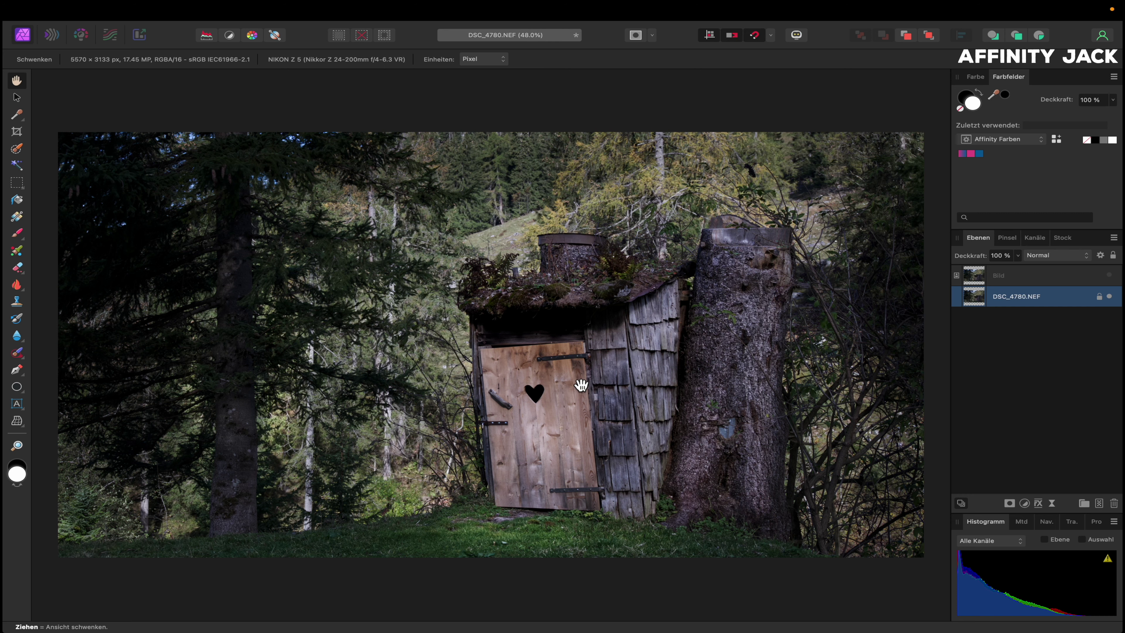
Compare the developed photo with the previous version by showing and hiding the Bild layer.
left_click(1110, 275)
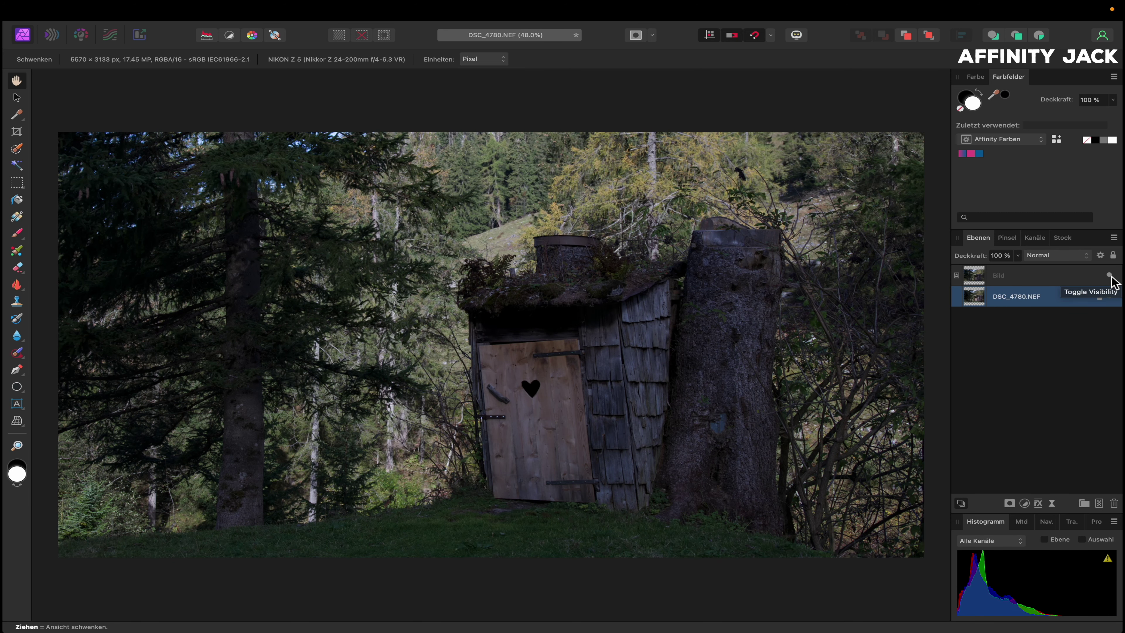
left_click(1002, 279)
left_click(1110, 276)
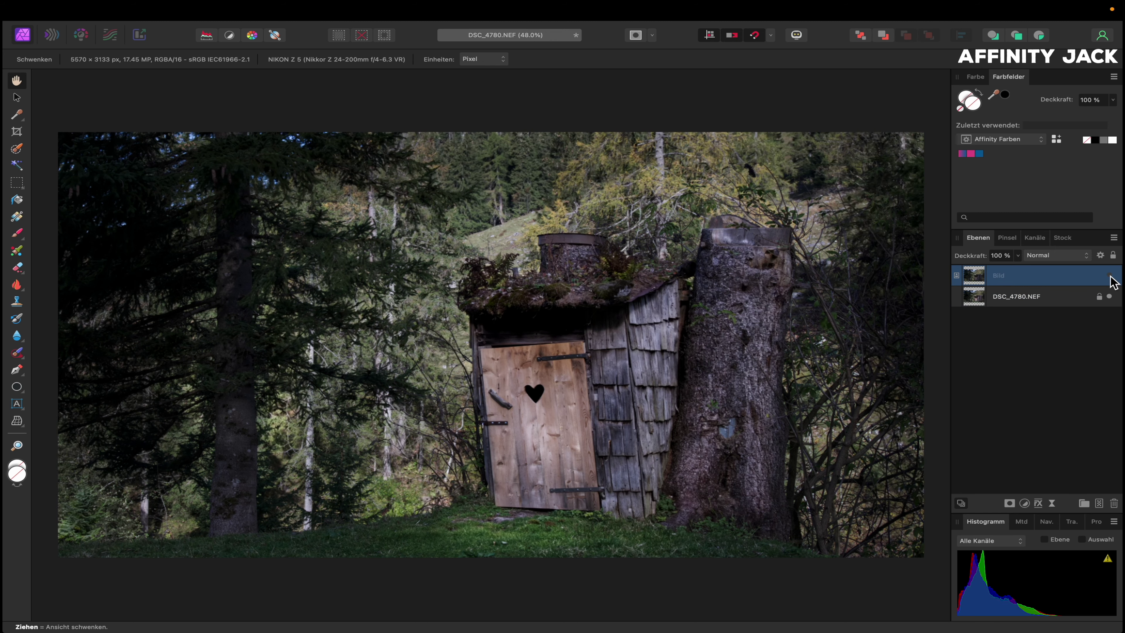